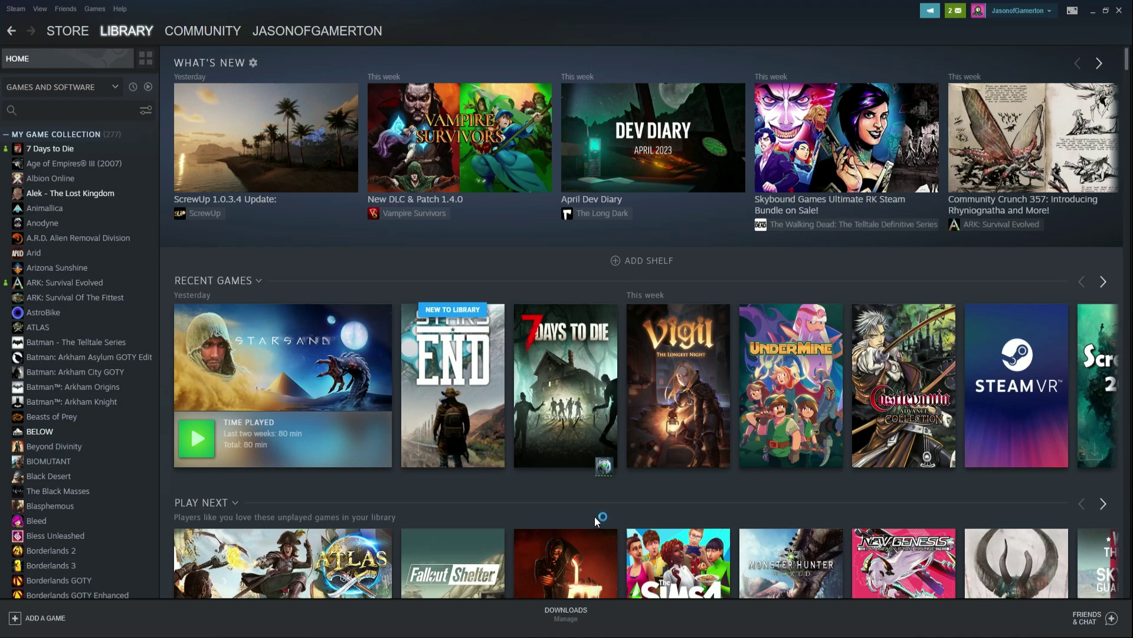
scroll(594, 515, "down", 2)
scroll(594, 516, "down", 4)
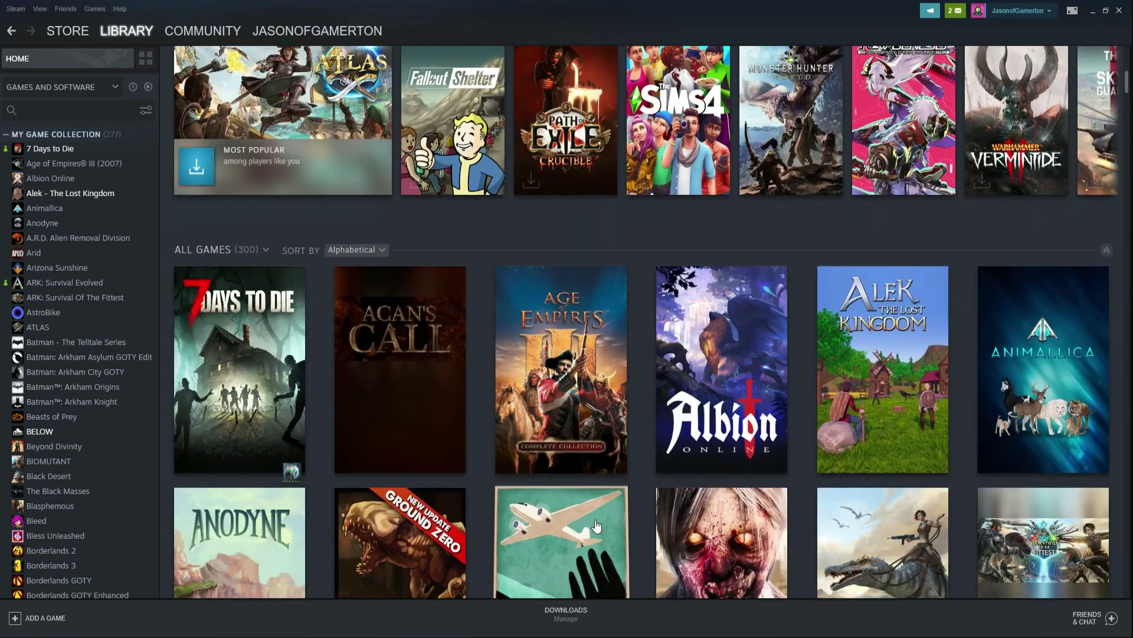
scroll(593, 516, "down", 2)
scroll(597, 524, "down", 1)
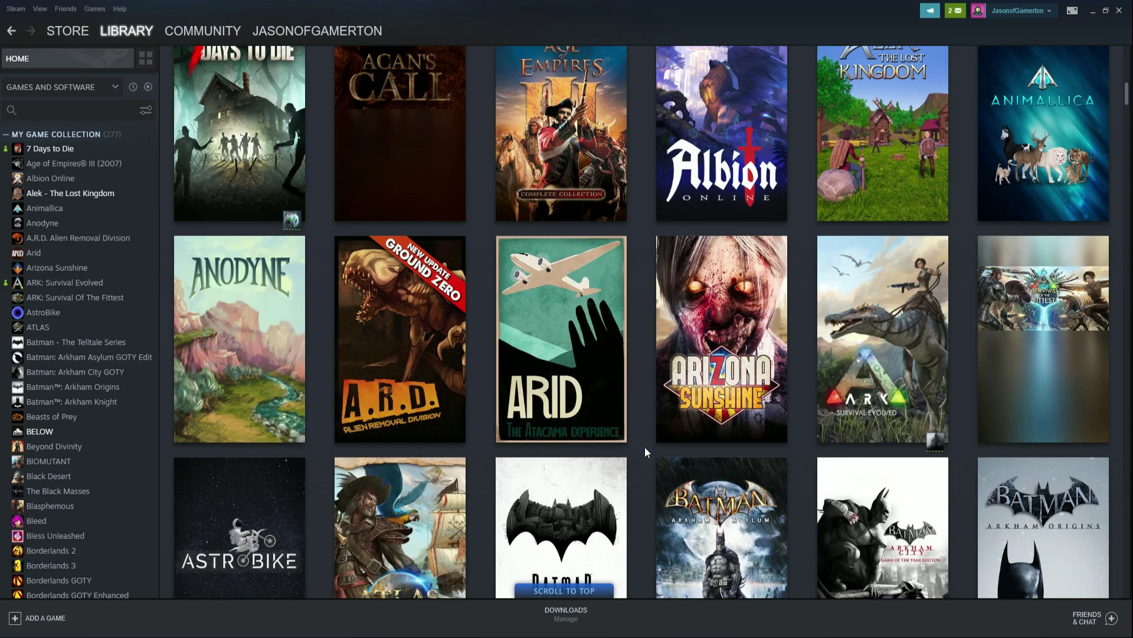
scroll(645, 447, "down", 4)
scroll(644, 449, "down", 3)
scroll(645, 448, "down", 3)
scroll(645, 449, "down", 2)
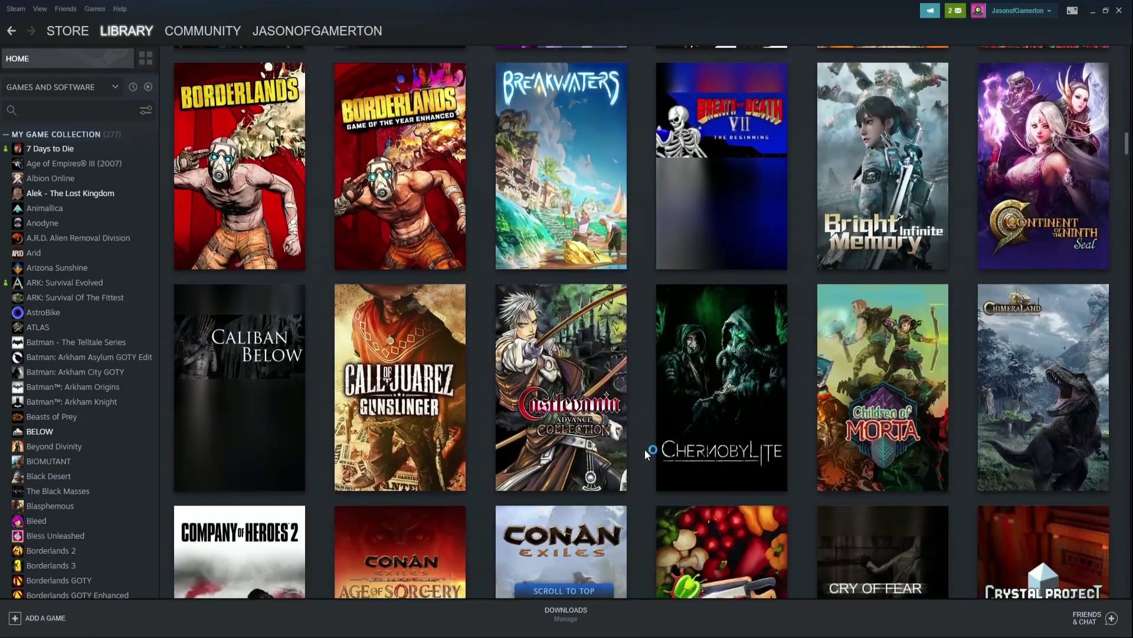
scroll(644, 449, "down", 2)
scroll(645, 449, "down", 2)
scroll(645, 449, "down", 3)
scroll(645, 448, "down", 2)
scroll(645, 449, "down", 3)
scroll(645, 449, "down", 3)
scroll(645, 450, "down", 2)
scroll(645, 451, "down", 3)
scroll(644, 451, "down", 2)
scroll(645, 451, "down", 2)
scroll(645, 451, "down", 2)
scroll(646, 450, "down", 2)
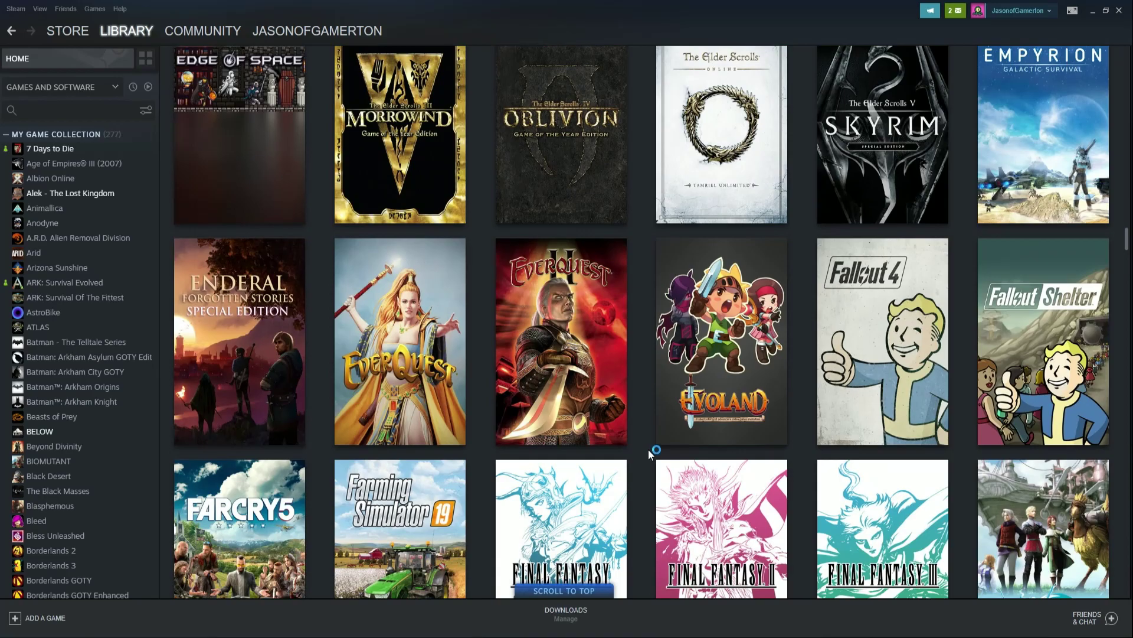
scroll(648, 449, "down", 3)
scroll(650, 448, "down", 2)
scroll(648, 447, "down", 3)
scroll(650, 448, "down", 3)
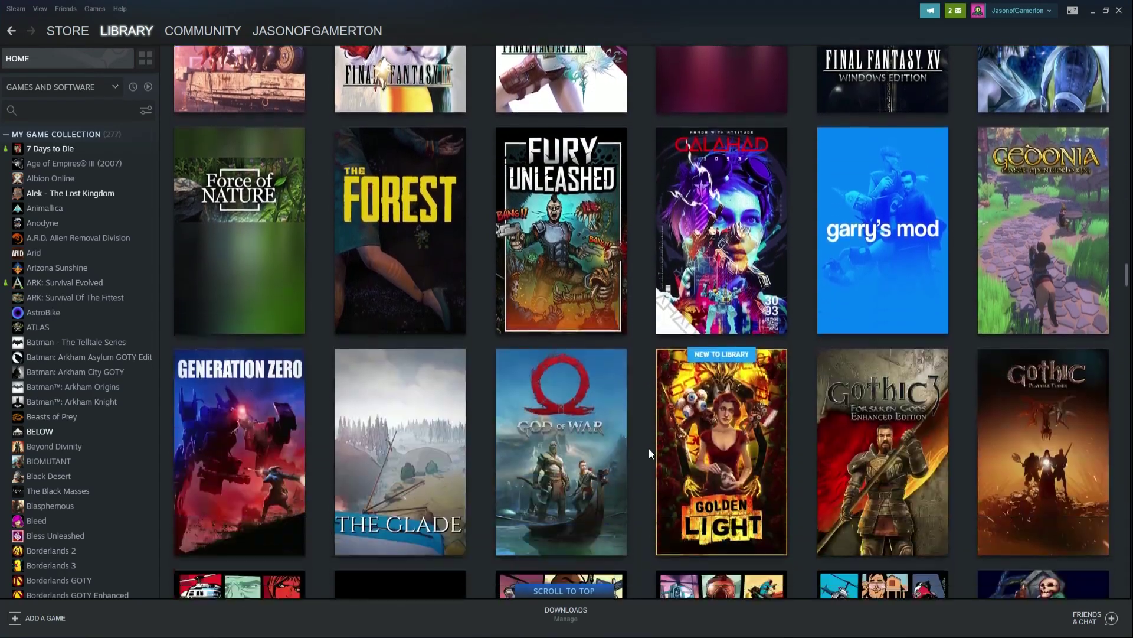
scroll(649, 448, "down", 3)
scroll(650, 448, "down", 5)
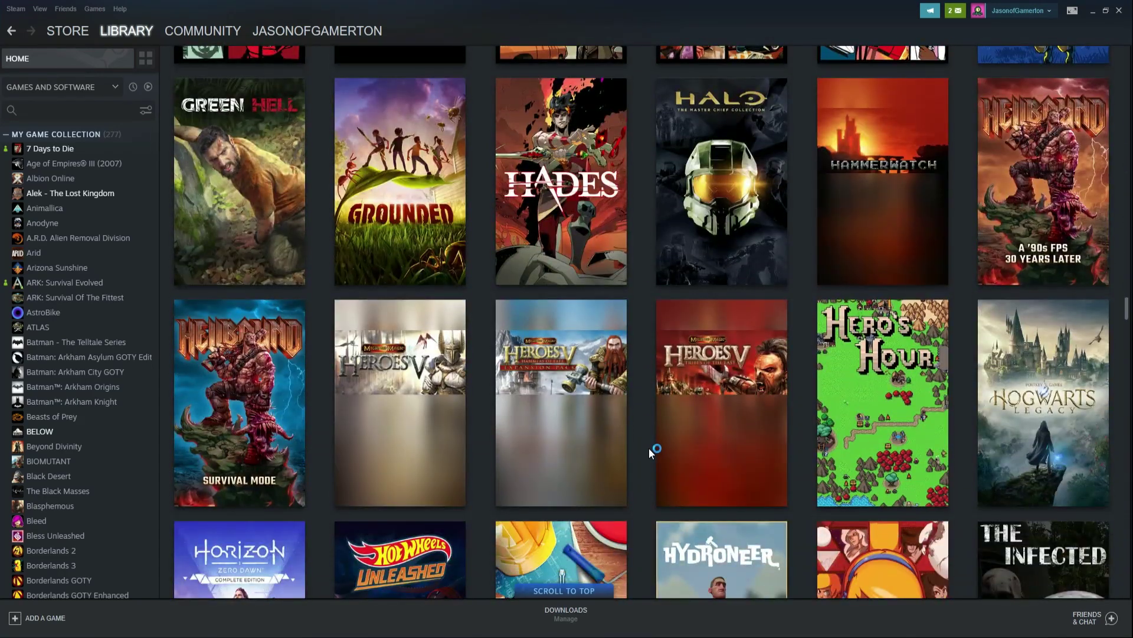
scroll(648, 447, "down", 4)
scroll(649, 449, "down", 3)
scroll(649, 446, "down", 2)
scroll(649, 447, "down", 4)
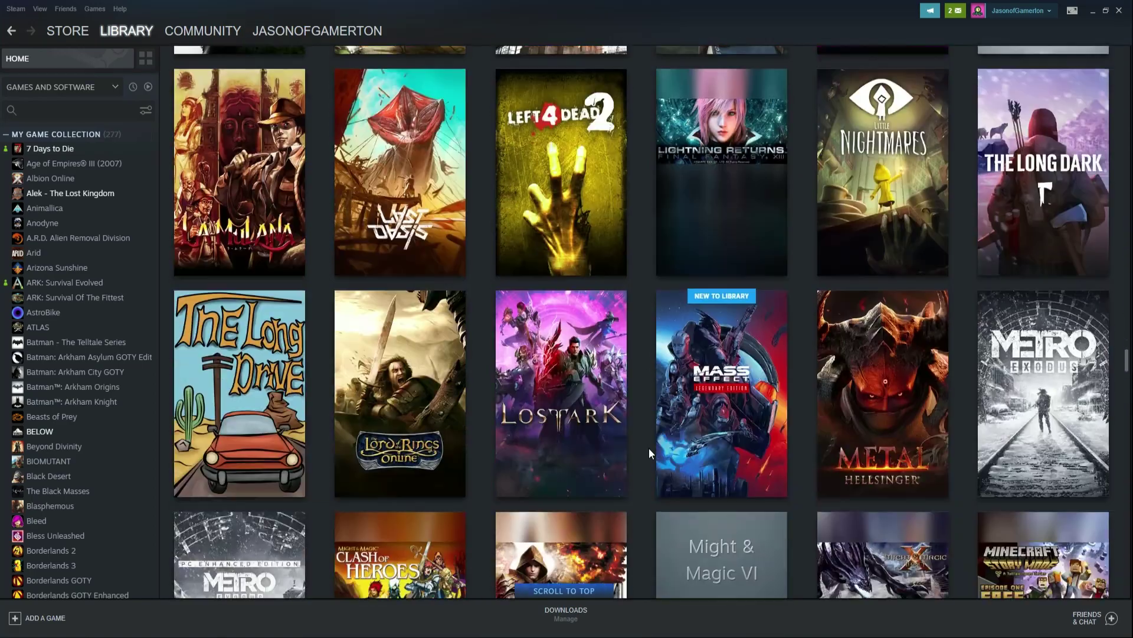
scroll(649, 448, "down", 2)
scroll(648, 449, "down", 1)
scroll(649, 449, "down", 3)
scroll(649, 450, "down", 3)
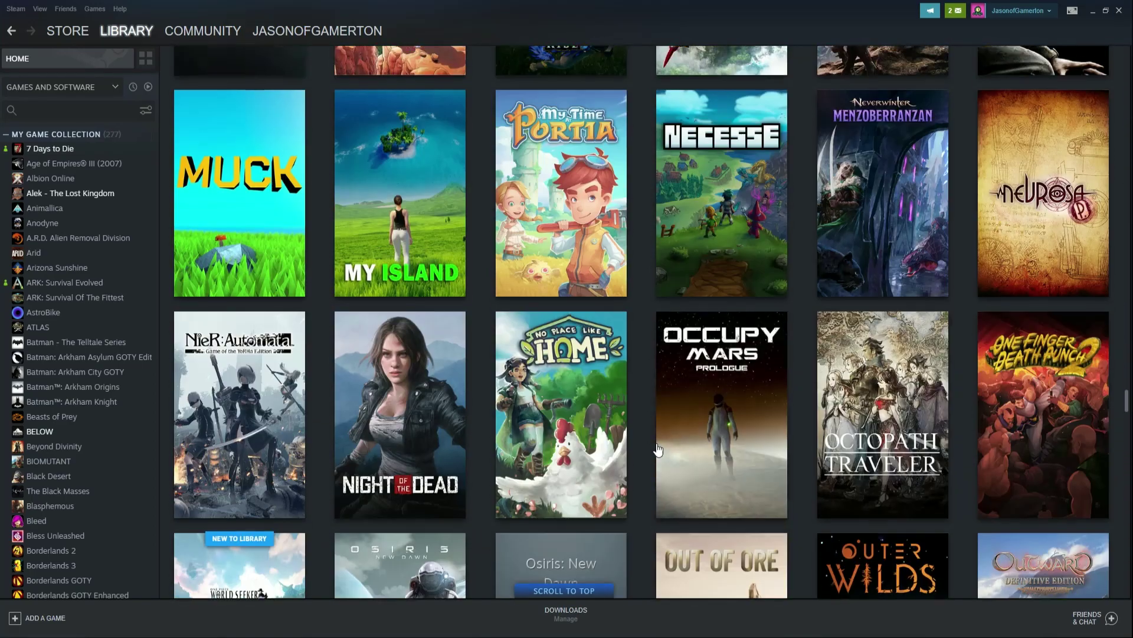
scroll(653, 447, "down", 1)
scroll(648, 448, "down", 2)
scroll(648, 450, "down", 2)
scroll(649, 449, "down", 2)
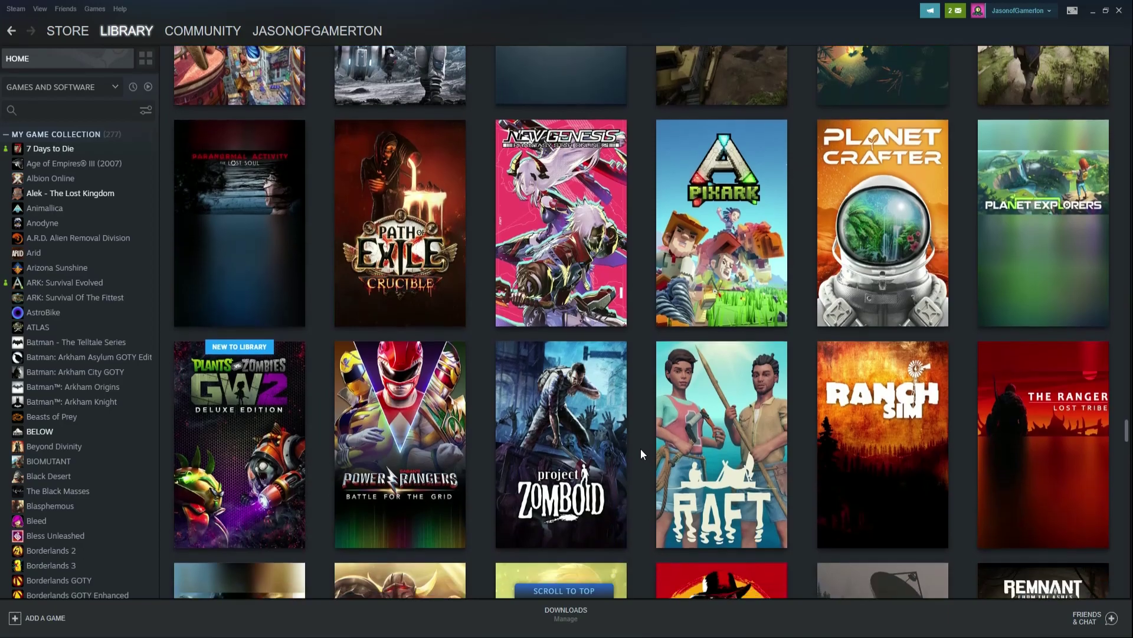
scroll(641, 448, "down", 1)
scroll(638, 443, "down", 2)
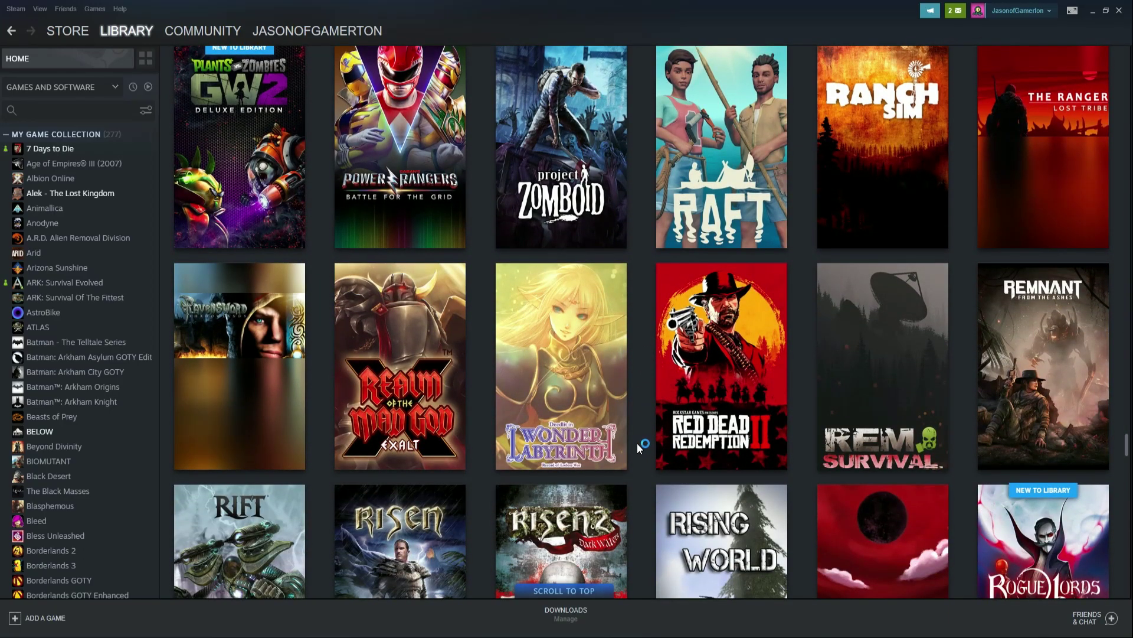
scroll(636, 443, "down", 3)
scroll(637, 444, "down", 3)
scroll(636, 443, "down", 3)
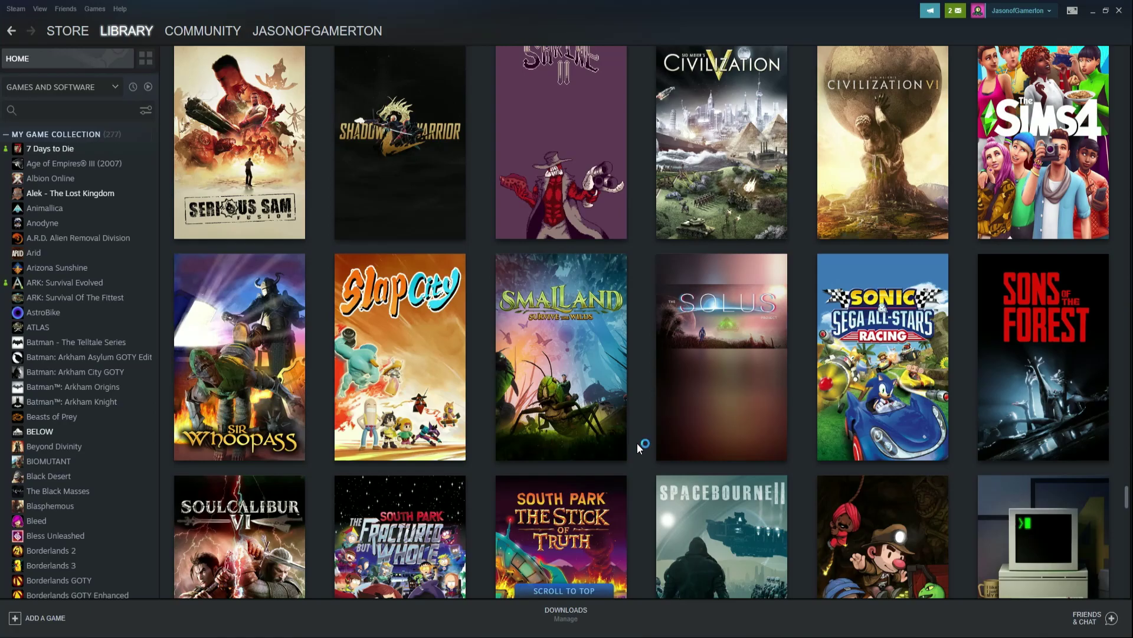
scroll(637, 443, "down", 2)
scroll(637, 444, "down", 3)
scroll(637, 443, "down", 2)
scroll(637, 445, "down", 2)
scroll(637, 444, "down", 3)
scroll(639, 445, "down", 2)
scroll(638, 445, "down", 1)
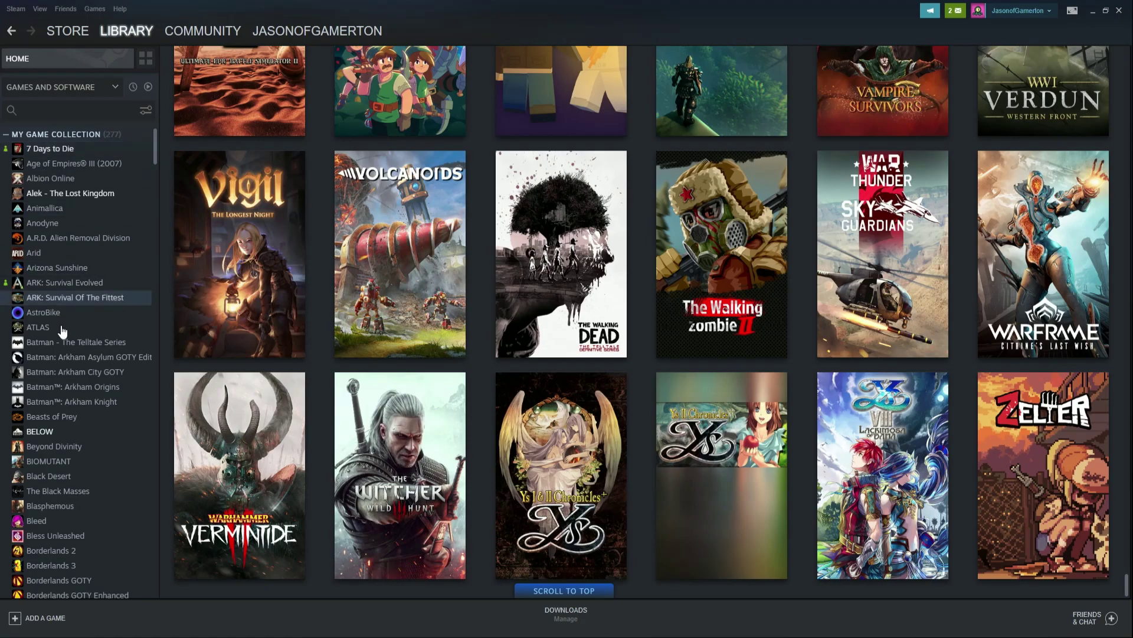
scroll(55, 376, "down", 5)
scroll(55, 376, "down", 5)
scroll(55, 376, "down", 5)
scroll(55, 378, "down", 5)
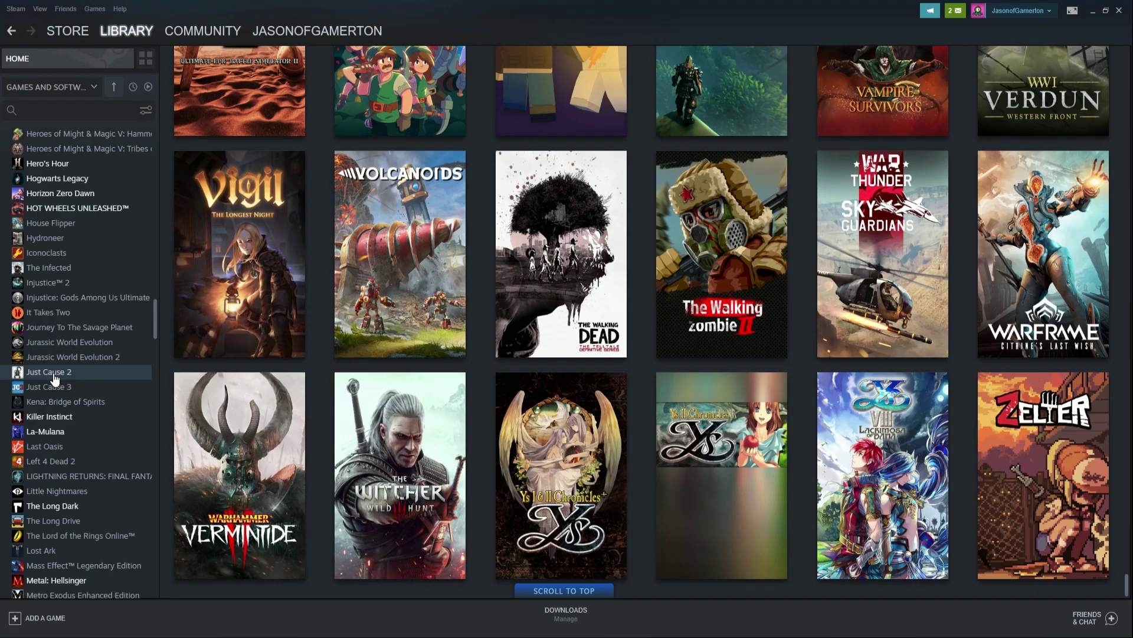
scroll(72, 241, "up", 5)
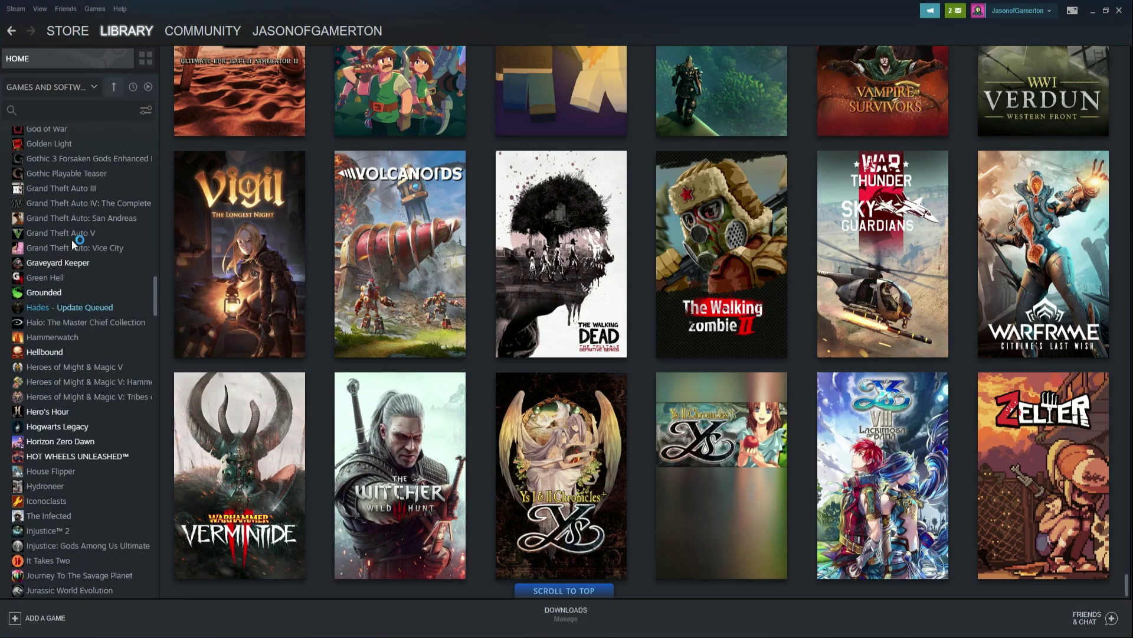
scroll(72, 240, "up", 5)
scroll(58, 267, "up", 5)
scroll(58, 267, "up", 10)
scroll(58, 268, "up", 5)
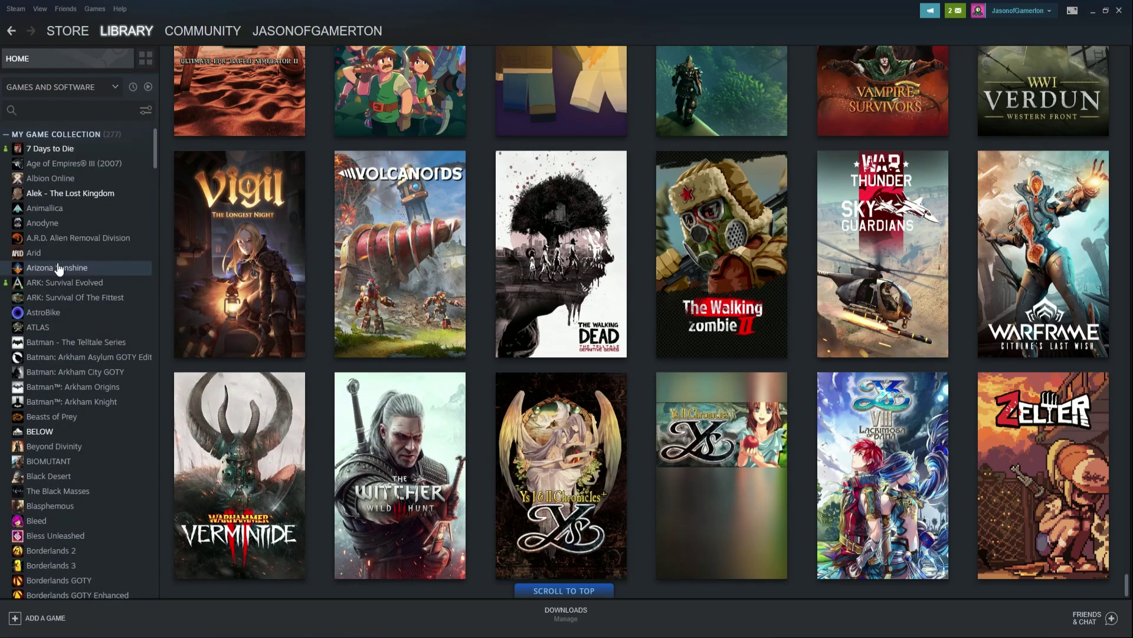